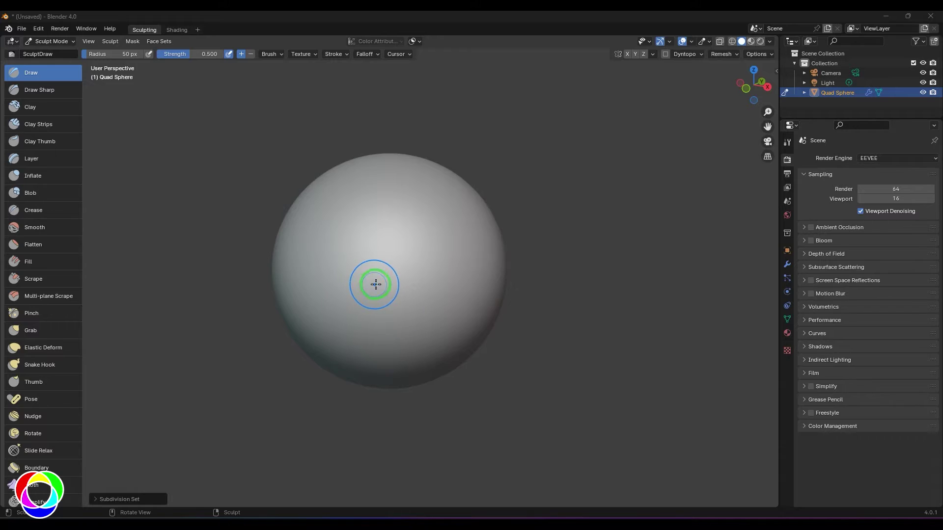
Flatten two neighbouring facets on the lower front of the sphere with the Scrape brush at a 152 px radius.
left_click(40, 280)
key("f")
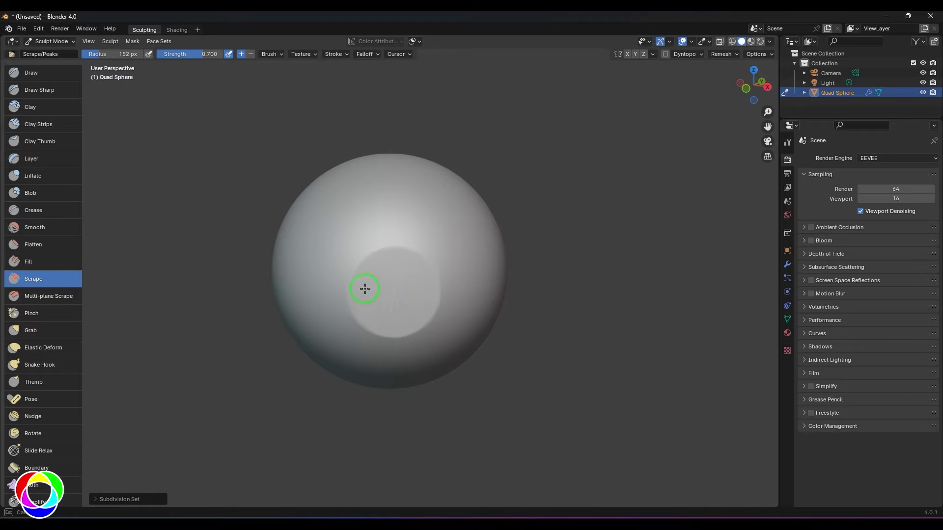
left_click(410, 290)
middle_click_drag(590, 304, 570, 336)
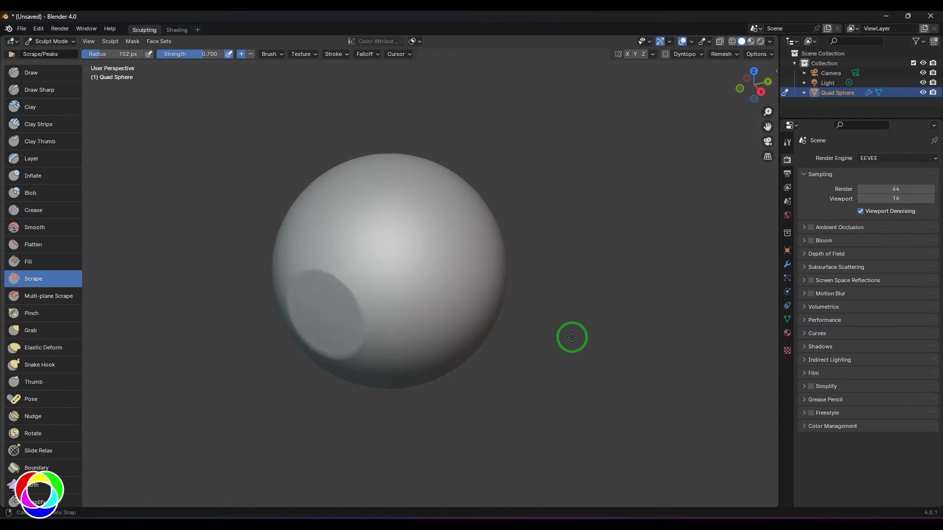
mouse_move(422, 314)
left_mouse_down()
mouse_move(378, 296)
mouse_move(410, 322)
mouse_move(386, 291)
left_mouse_up()
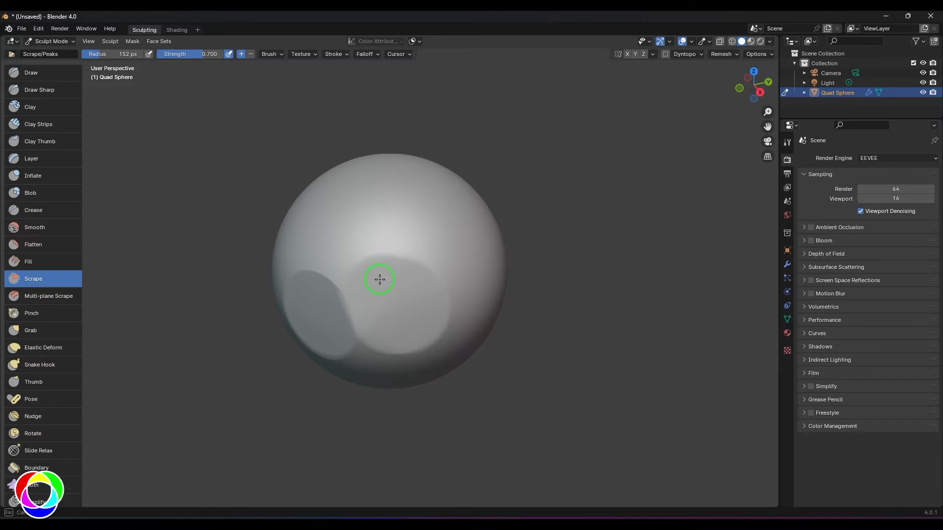
left_click_drag(379, 279, 391, 312)
Raise several bumps on the sphere above the two facets with the Draw brush at a 71 px radius.
middle_click_drag(574, 290, 579, 319)
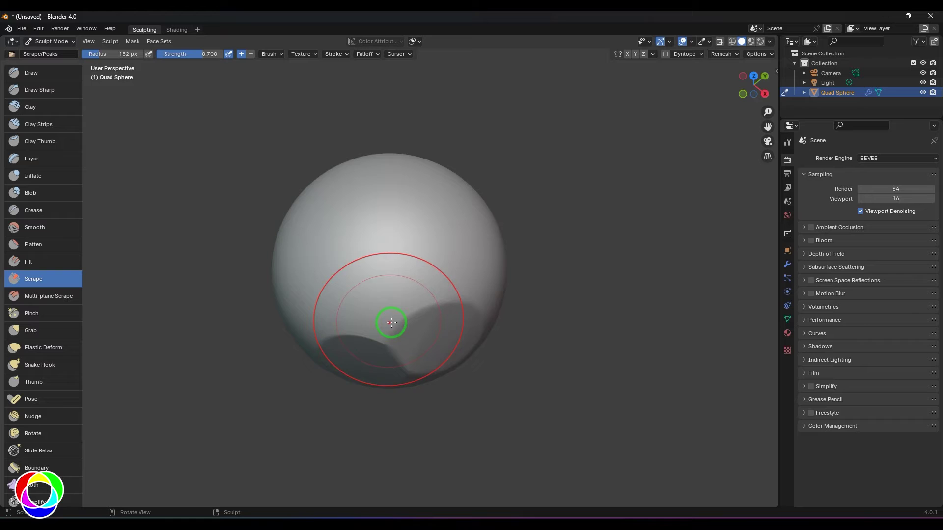
left_click(20, 72)
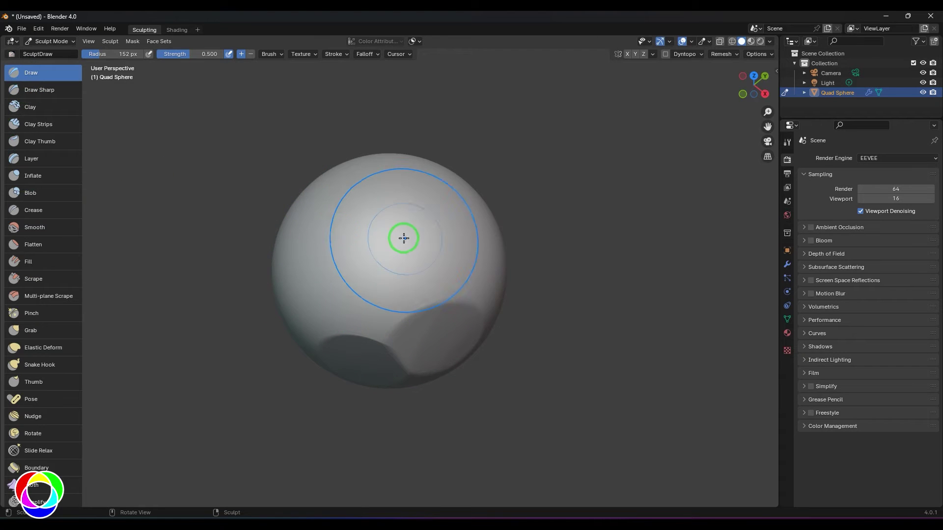
key("bracketleft")
key("bracketleft")
key("bracketleft")
key("bracketleft")
key("bracketleft")
key("bracketleft")
key("bracketleft")
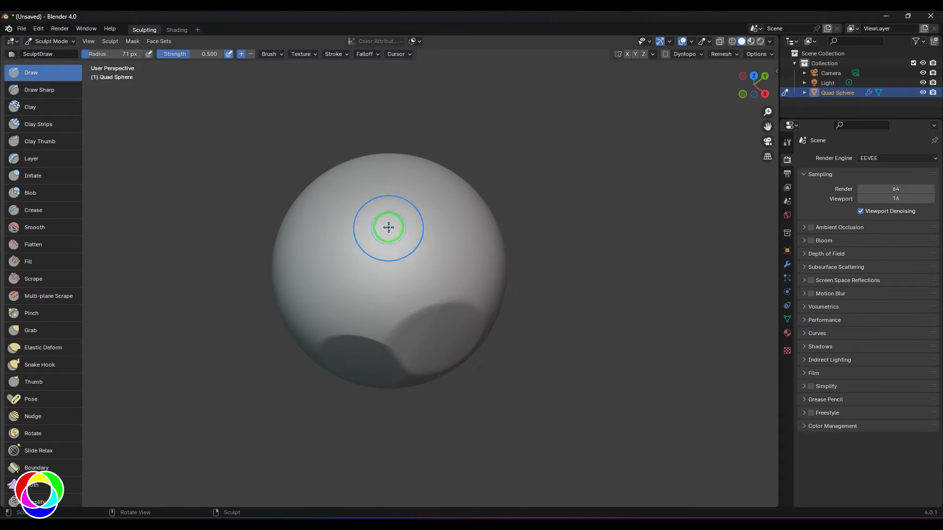
left_click_drag(388, 227, 387, 235)
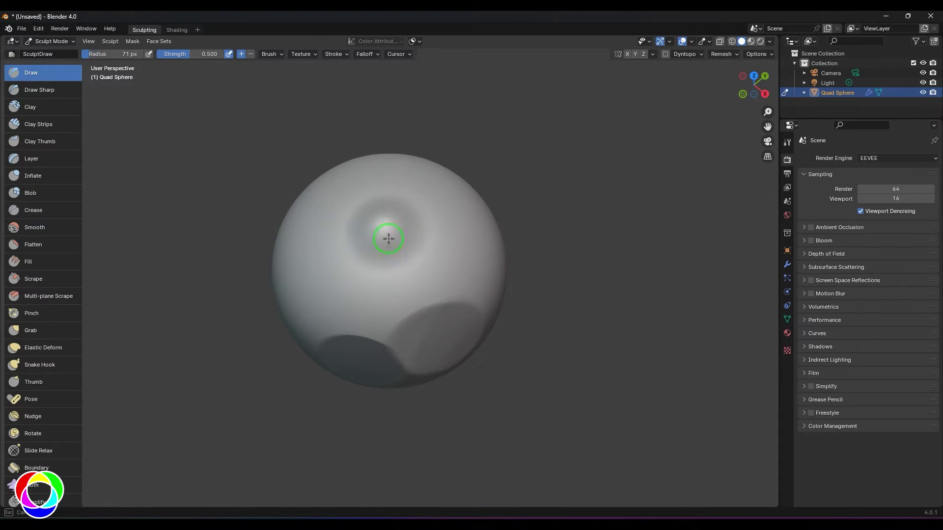
left_click(326, 294)
left_click(307, 242)
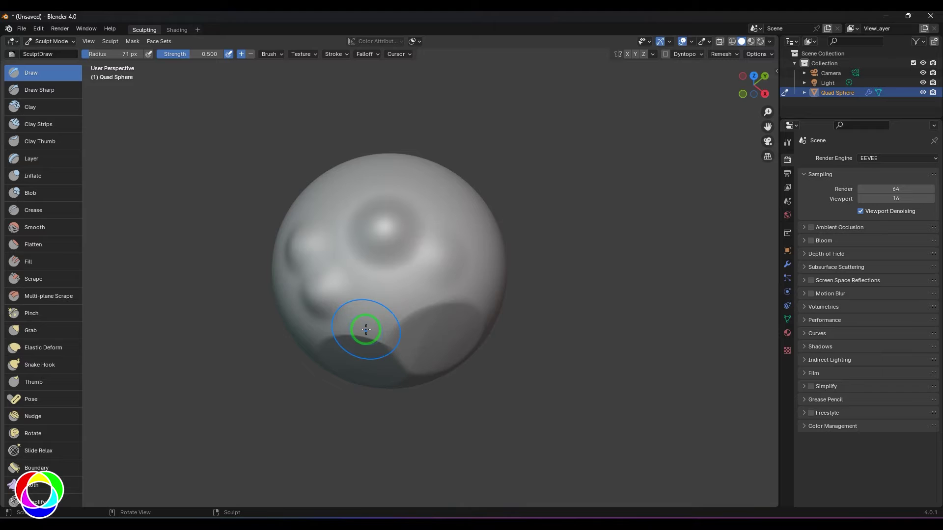
Flatten the tops of the raised bumps with the Scrape brush at a 71 px radius.
left_click(47, 284)
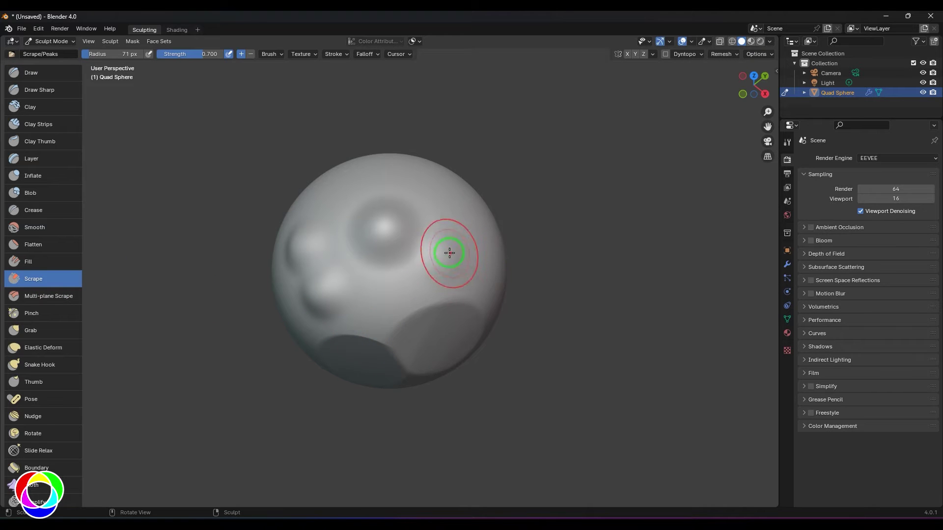
left_click(434, 261)
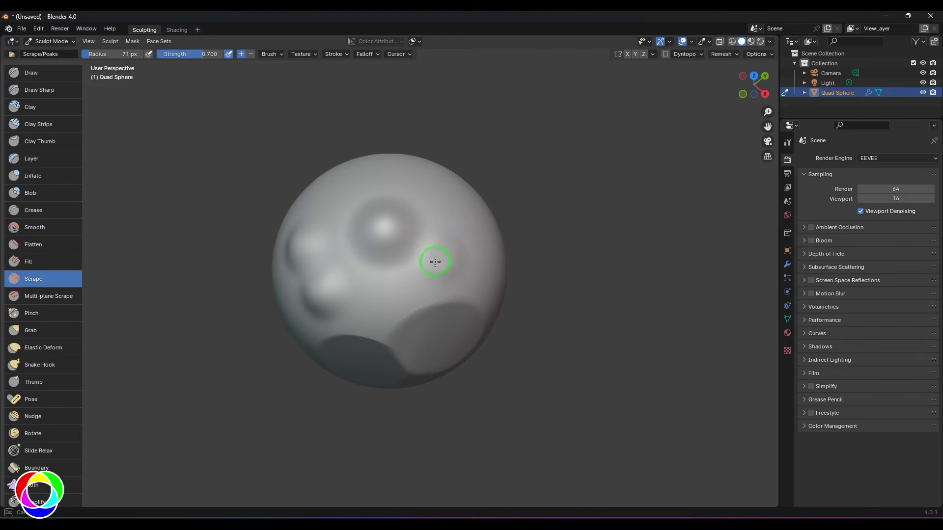
left_click(317, 288)
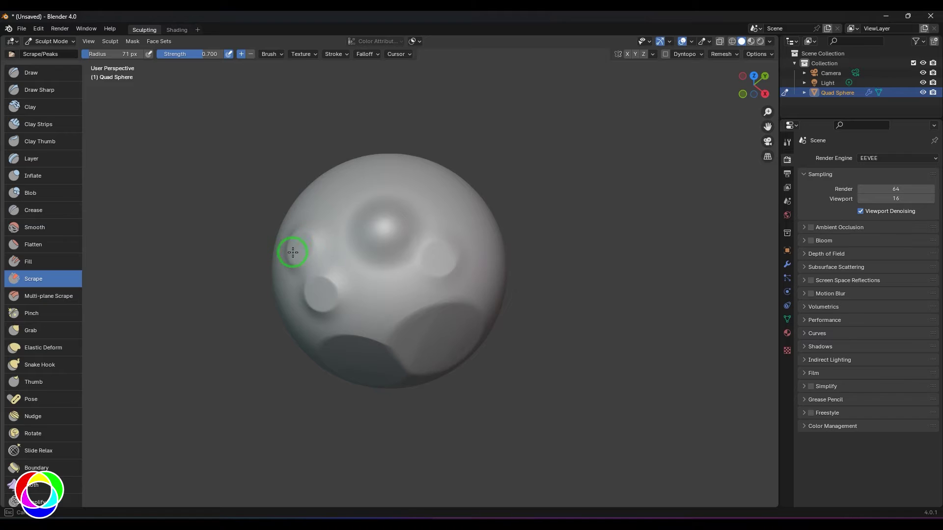
left_click(444, 250)
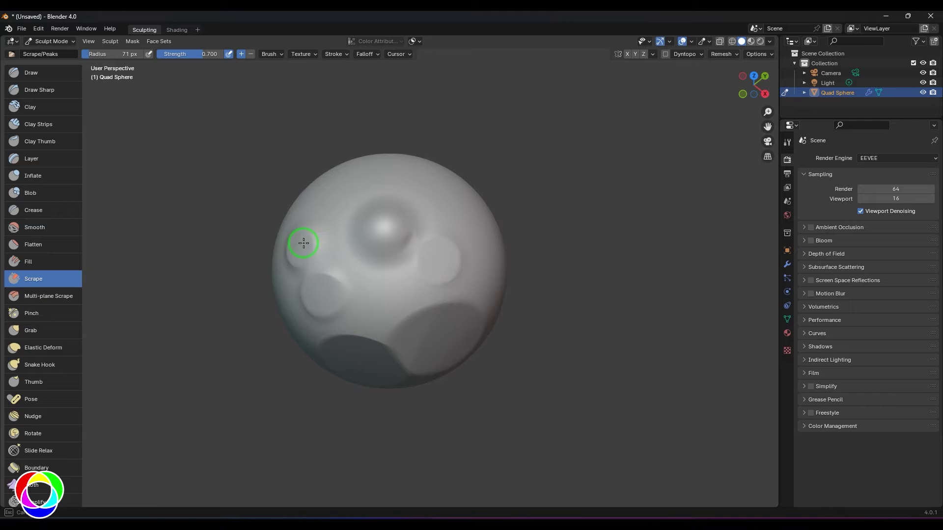
left_click_drag(385, 226, 382, 236)
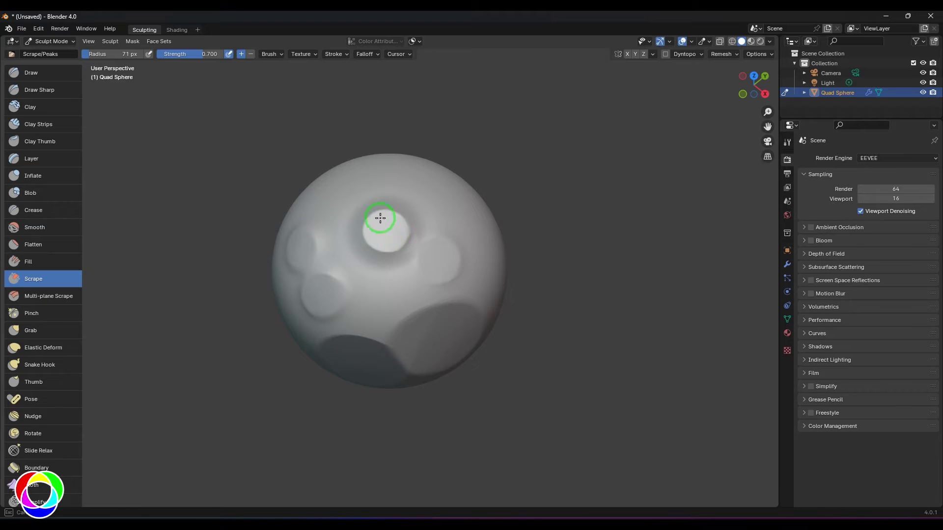
Scrape along the edges of the two large facets and check the flattened shapes from several sides.
middle_click_drag(564, 376, 423, 337)
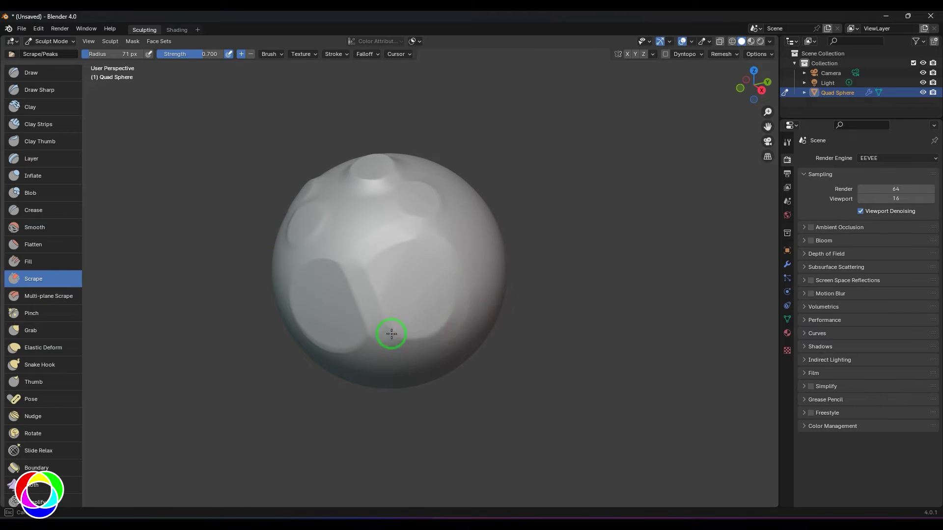
middle_click_drag(463, 381, 389, 298)
mouse_move(389, 298)
left_mouse_down()
mouse_move(349, 334)
mouse_move(361, 339)
left_mouse_up()
middle_click_drag(405, 413, 401, 379)
left_click_drag(328, 294, 368, 338)
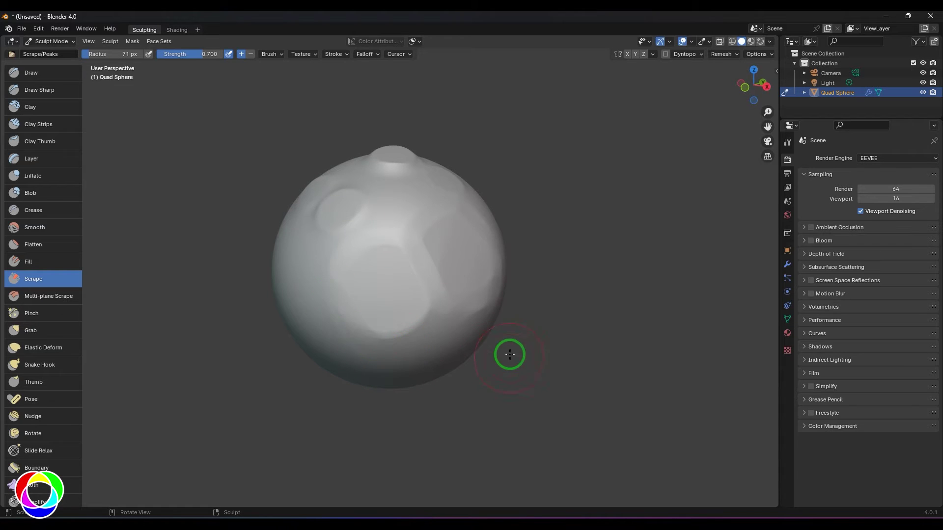
middle_click_drag(509, 352, 530, 329)
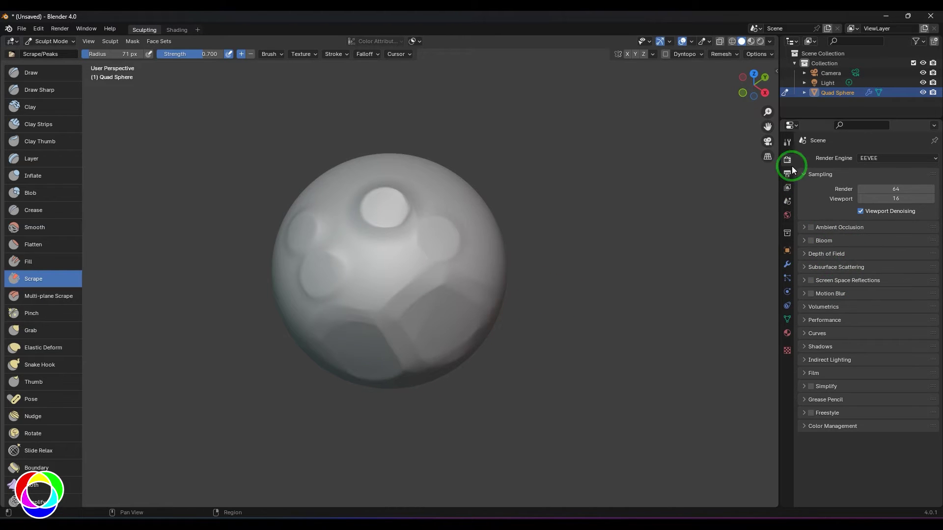
Enable Original Normal and Original Plane in the Scrape brush's advanced settings.
left_click(787, 144)
left_click(811, 404)
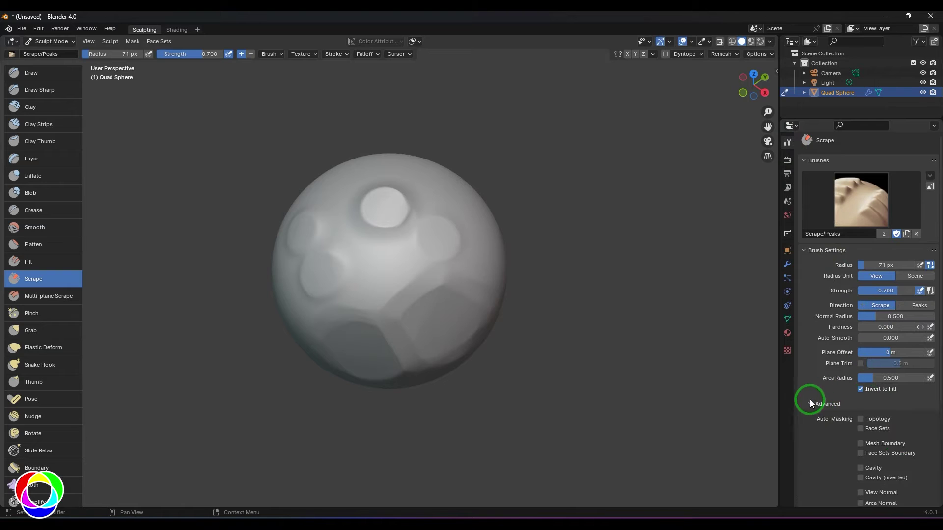
scroll(928, 427, "down", 5)
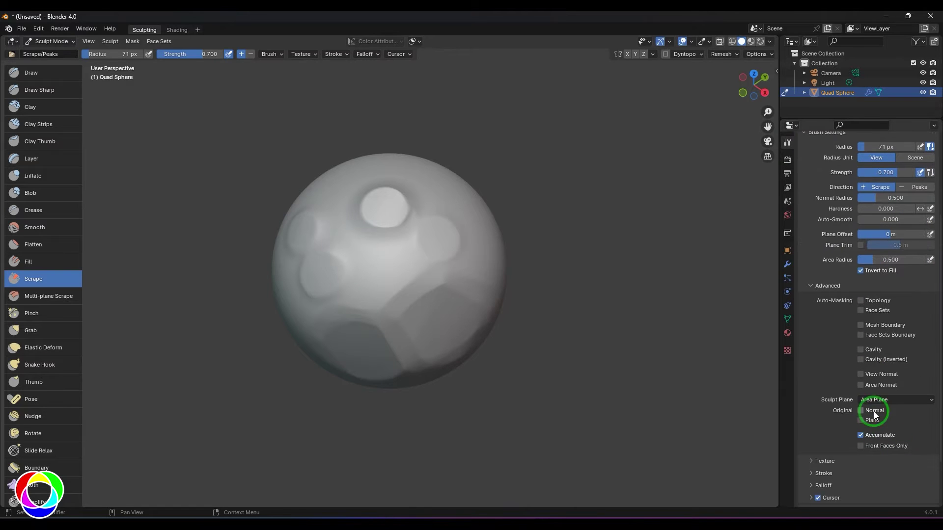
Scrape a cluster of adjoining flat facets into the sphere's untouched side with a 193 px brush radius.
middle_click_drag(550, 377, 435, 352)
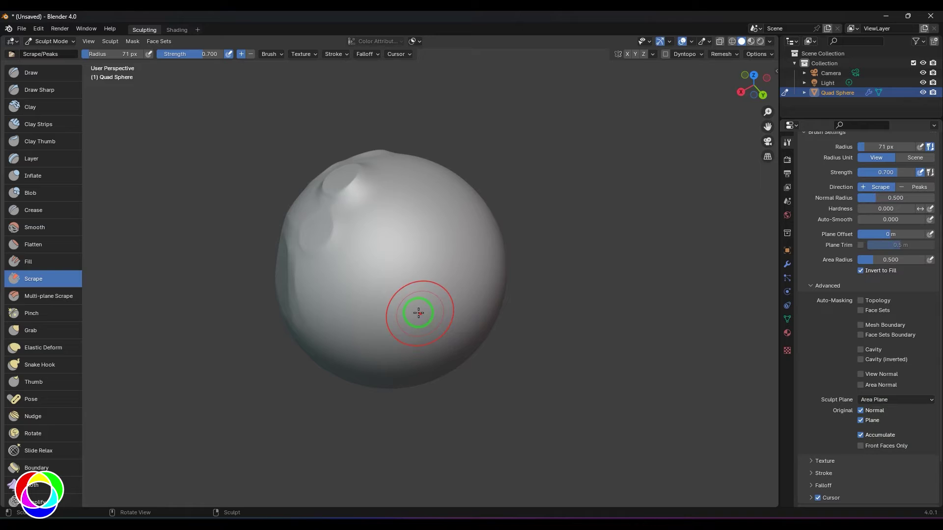
mouse_move(420, 305)
middle_mouse_down()
mouse_move(541, 307)
mouse_move(555, 293)
middle_mouse_up()
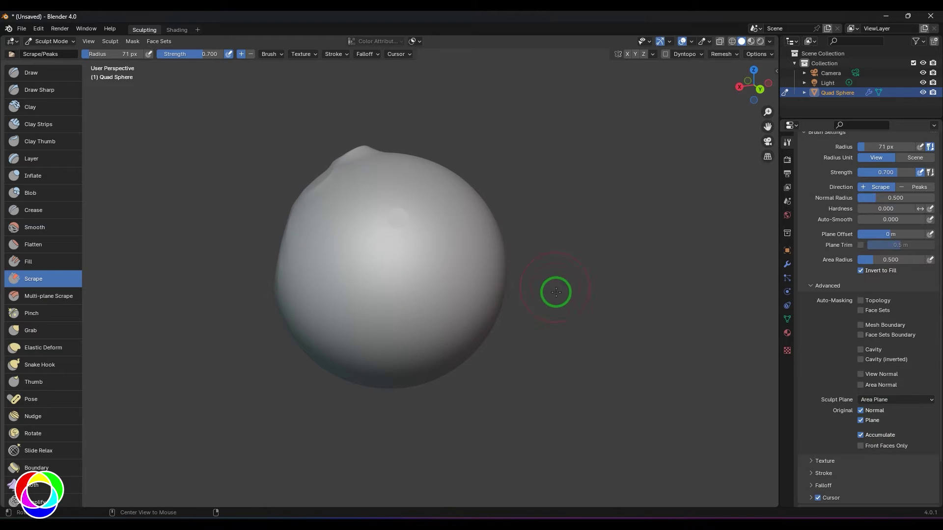
key("bracketright")
key("bracketright")
key("bracketright")
key("bracketright")
key("bracketright")
key("bracketright")
key("bracketright")
key("bracketright")
key("bracketright")
key("bracketright")
key("bracketright")
mouse_move(409, 316)
left_mouse_down()
mouse_move(426, 298)
mouse_move(353, 324)
mouse_move(358, 313)
left_mouse_up()
left_click_drag(375, 260, 372, 277)
left_click_drag(394, 349, 391, 349)
left_click_drag(434, 257, 438, 256)
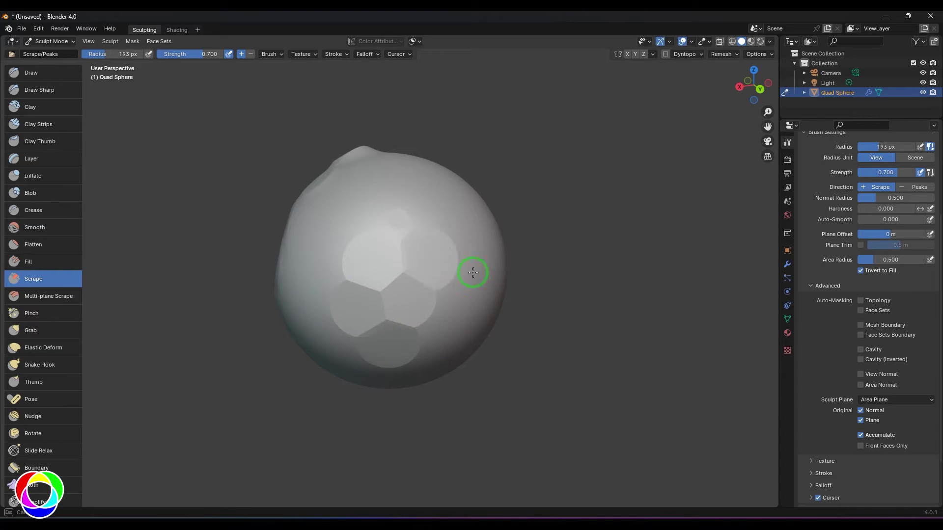
Extend the facet pattern around the sphere with more Scrape strokes, undoing one stroke and scraping that area again.
middle_click_drag(549, 340, 400, 293)
mouse_move(511, 352)
middle_mouse_down()
mouse_move(368, 320)
mouse_move(343, 292)
mouse_move(566, 221)
mouse_move(395, 267)
middle_mouse_up()
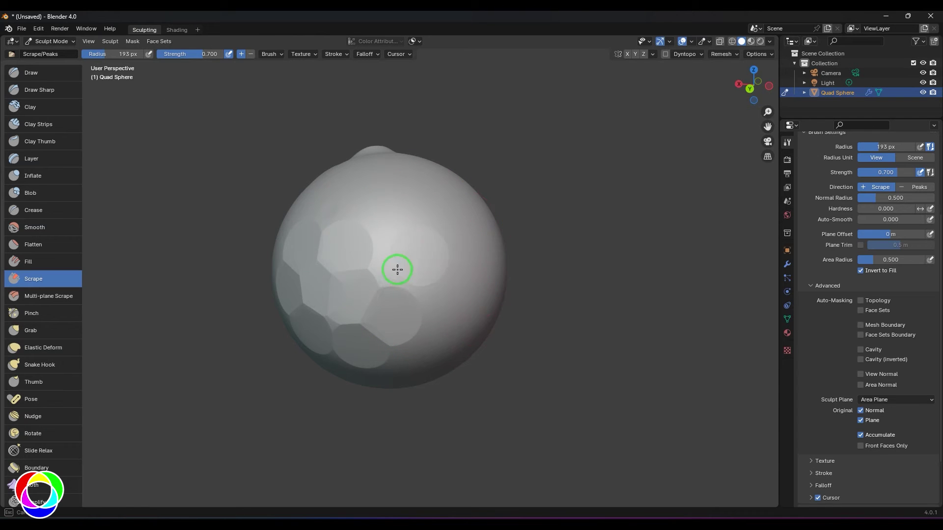
key("ctrl+z")
left_click_drag(396, 272, 385, 269)
left_click_drag(394, 223, 372, 218)
middle_click_drag(558, 263, 501, 263)
left_click_drag(378, 261, 381, 257)
left_click_drag(376, 309, 379, 305)
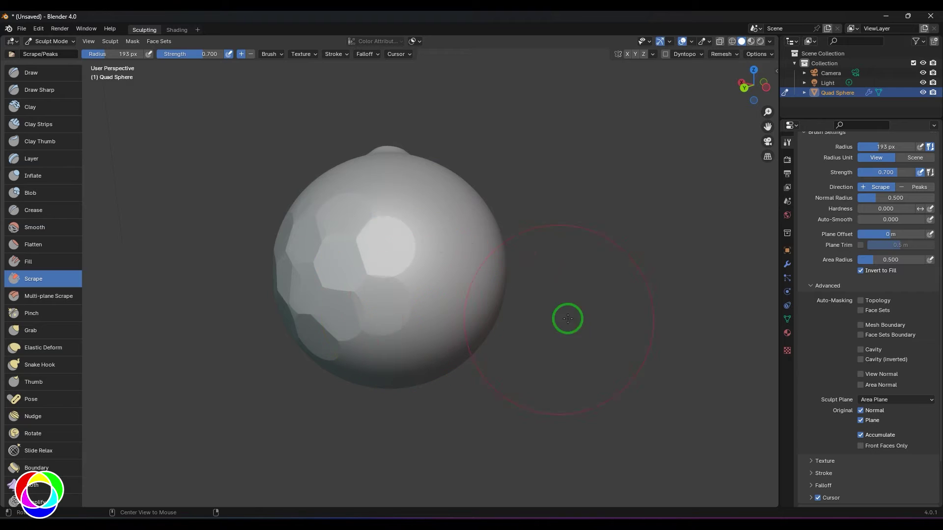
Disable Original Normal and Original Plane for the Scrape brush.
middle_click_drag(566, 317, 633, 291)
middle_click_drag(545, 334, 648, 337)
left_click(876, 410)
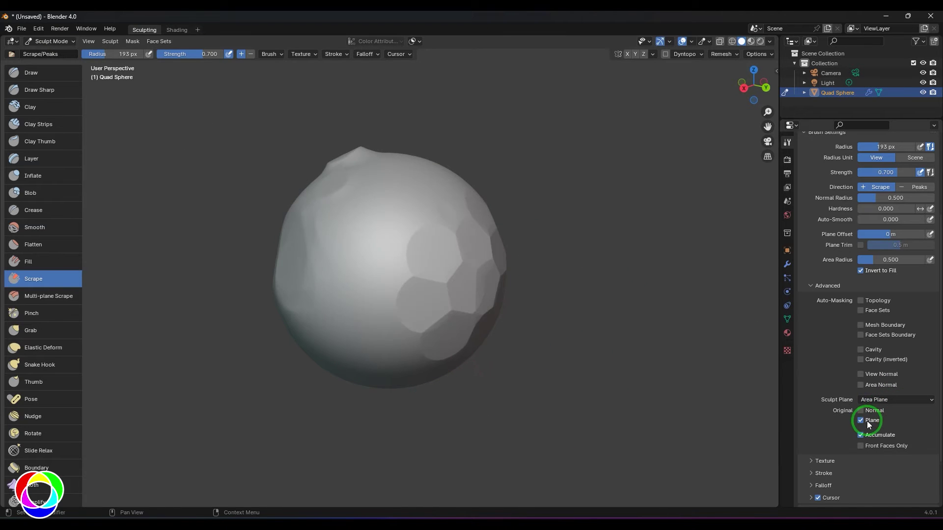
left_click(866, 422)
Scrape the rounded area between the flattened bumps and the facet cluster with a 64 px brush radius.
middle_click_drag(609, 397, 653, 426)
key("bracketleft")
key("bracketleft")
key("bracketleft")
key("bracketleft")
key("bracketleft")
key("bracketleft")
key("bracketleft")
key("bracketleft")
key("bracketleft")
key("bracketleft")
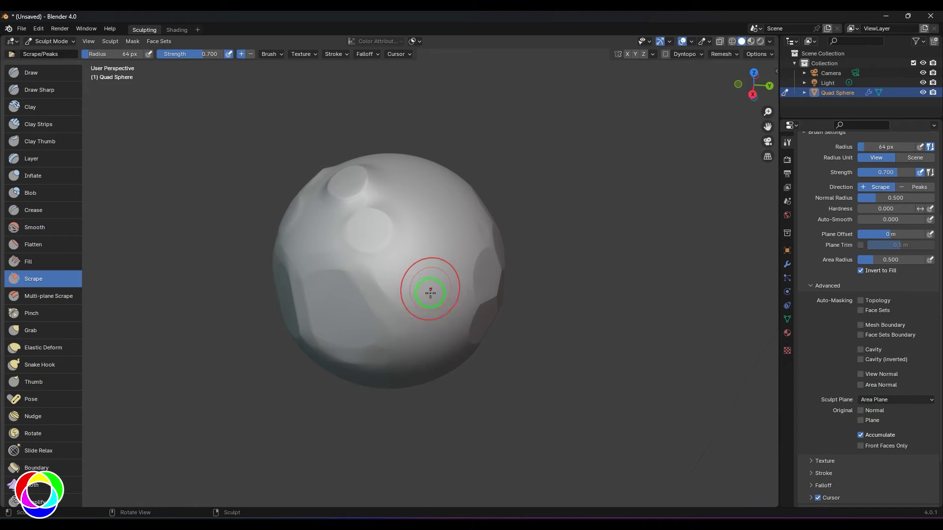
mouse_move(430, 293)
left_mouse_down()
mouse_move(401, 324)
mouse_move(424, 279)
mouse_move(426, 240)
mouse_move(434, 244)
mouse_move(421, 218)
left_mouse_up()
mouse_move(421, 214)
left_mouse_down()
mouse_move(445, 271)
mouse_move(411, 282)
left_mouse_up()
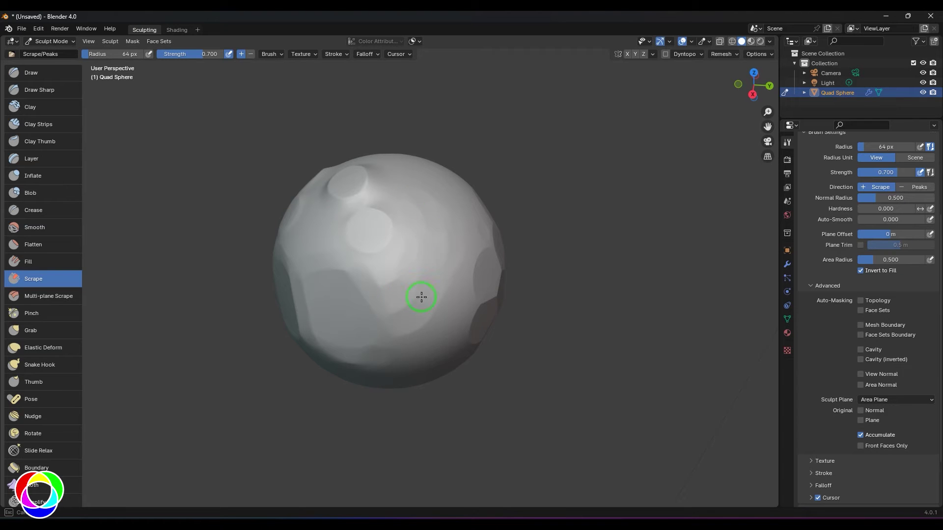
Enable Original Normal and Original Plane again and scrape the surface beside the large facet at a 64 px radius.
middle_click_drag(606, 364, 589, 348)
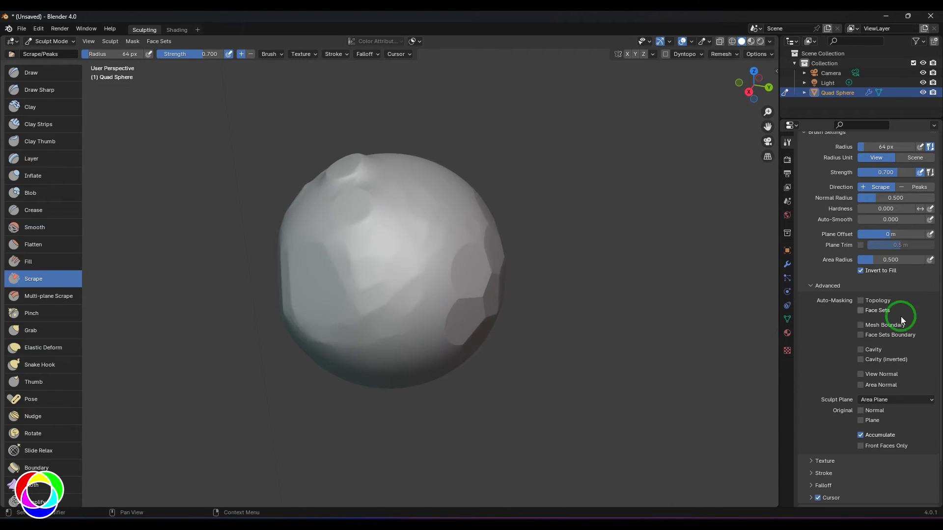
left_click_drag(879, 414, 874, 421)
middle_click_drag(594, 444, 507, 343)
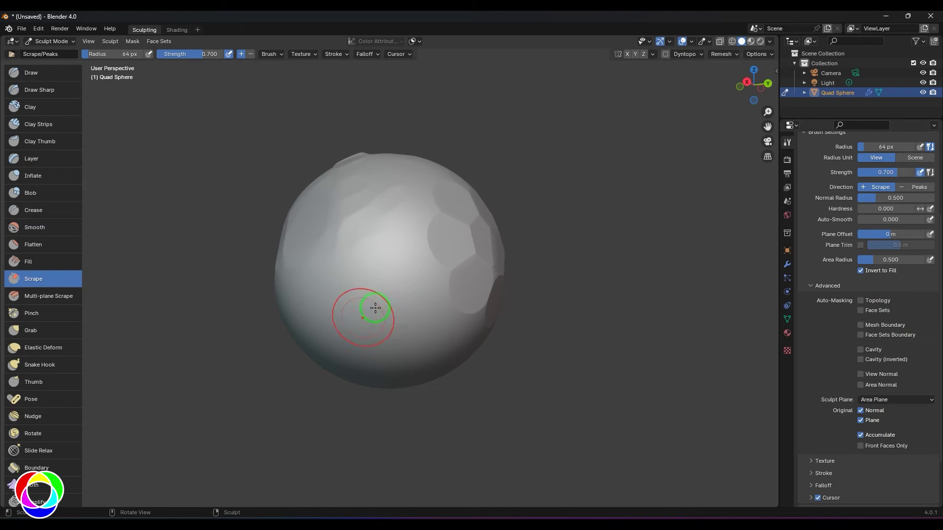
middle_click_drag(386, 313, 385, 269)
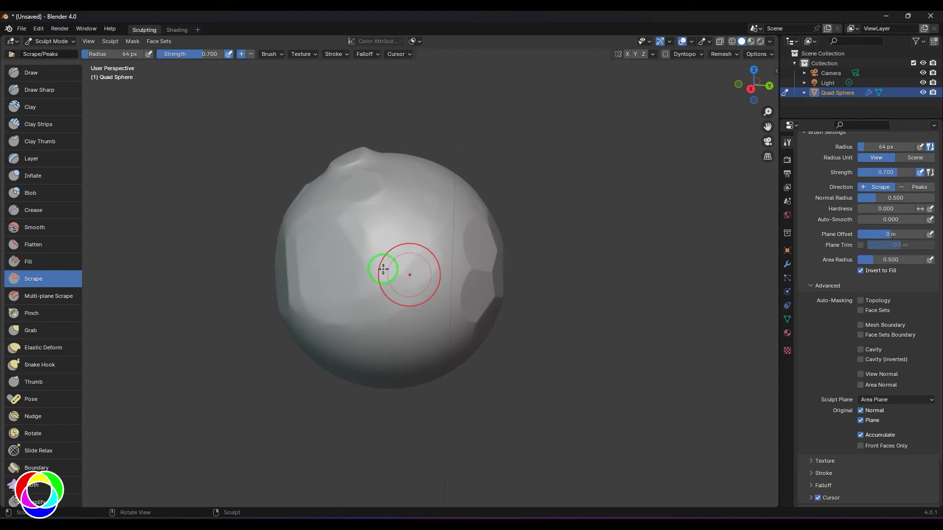
middle_click_drag(535, 182, 393, 283)
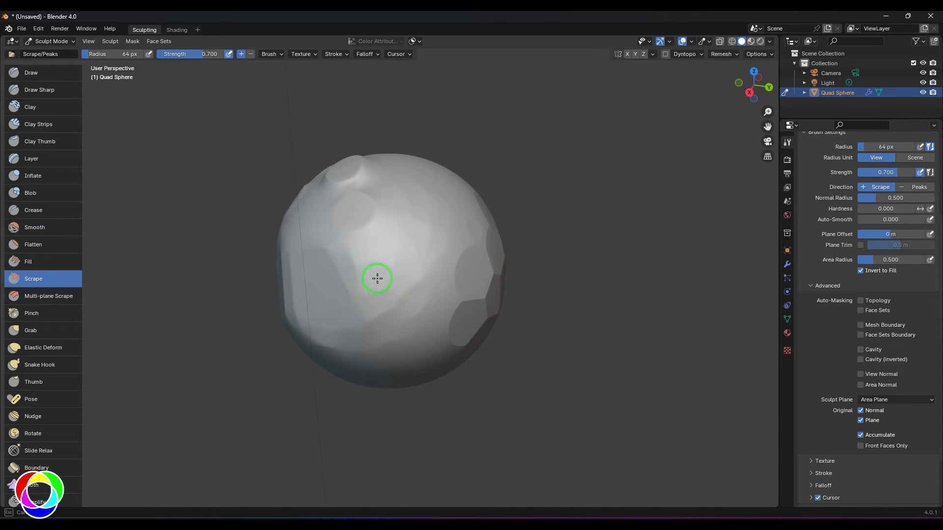
left_click_drag(367, 286, 386, 290)
Cut larger flat facets into the same area with the Scrape brush at a 142 px radius.
middle_click_drag(549, 260, 540, 282)
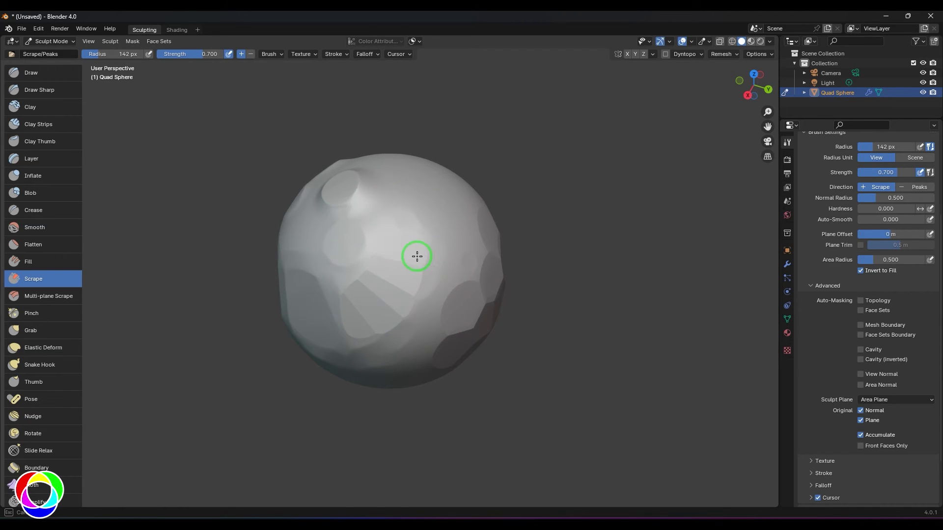
left_click_drag(417, 256, 395, 255)
middle_click_drag(581, 312, 569, 268)
left_click_drag(358, 276, 368, 270)
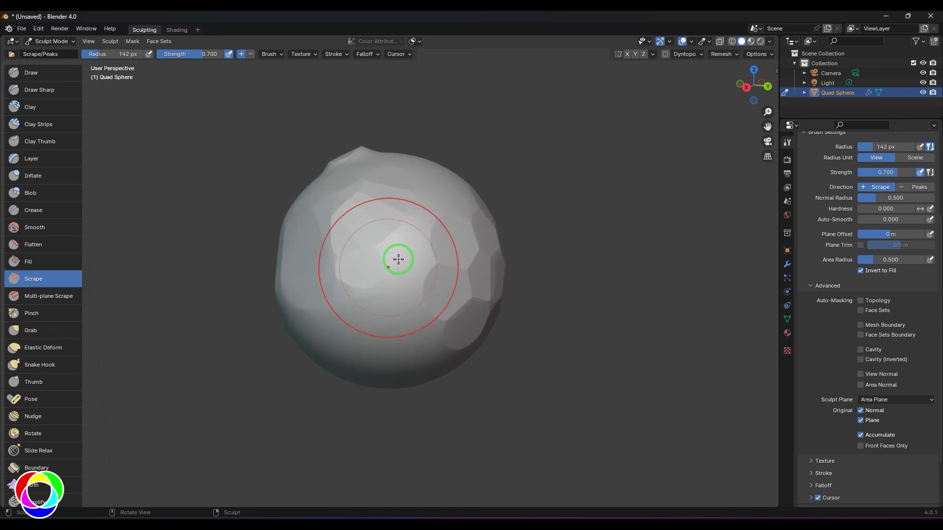
Scrape around the large lower facet at a 102 px radius, both before and after setting Area Radius to 1.
mouse_move(399, 260)
middle_mouse_down()
mouse_move(400, 246)
mouse_move(417, 258)
mouse_move(406, 271)
mouse_move(427, 259)
mouse_move(495, 259)
mouse_move(381, 288)
mouse_move(452, 288)
mouse_move(363, 310)
mouse_move(463, 269)
mouse_move(576, 246)
mouse_move(553, 231)
mouse_move(554, 249)
middle_mouse_up()
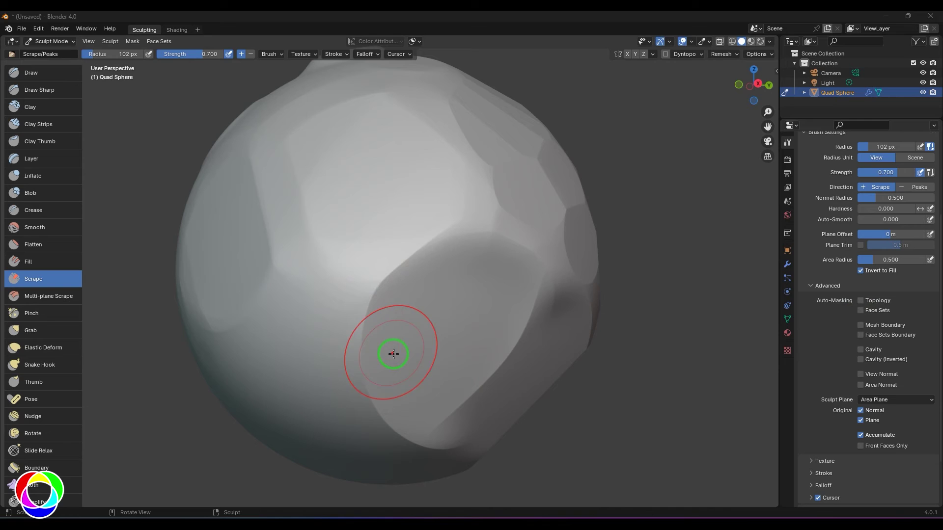
mouse_move(406, 298)
left_mouse_down()
mouse_move(372, 310)
mouse_move(395, 337)
mouse_move(459, 360)
left_mouse_up()
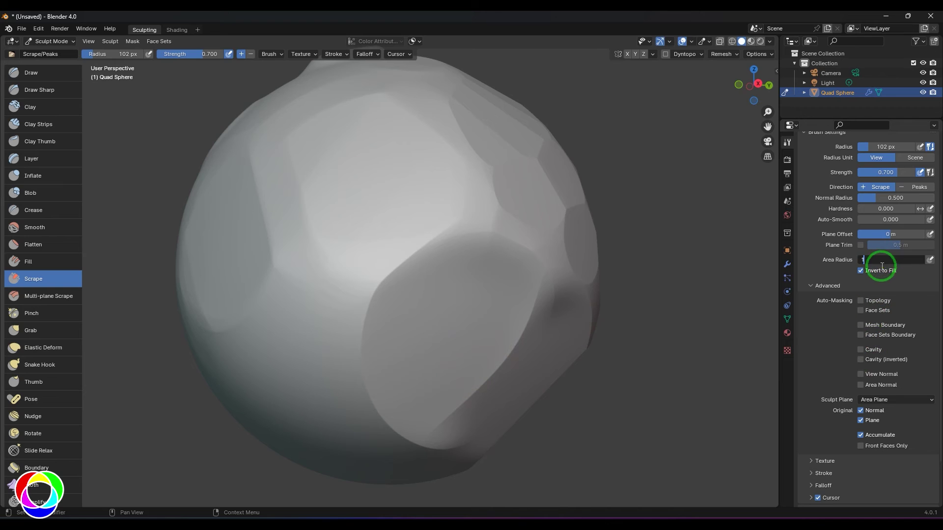
key("Return")
left_click_drag(368, 301, 364, 328)
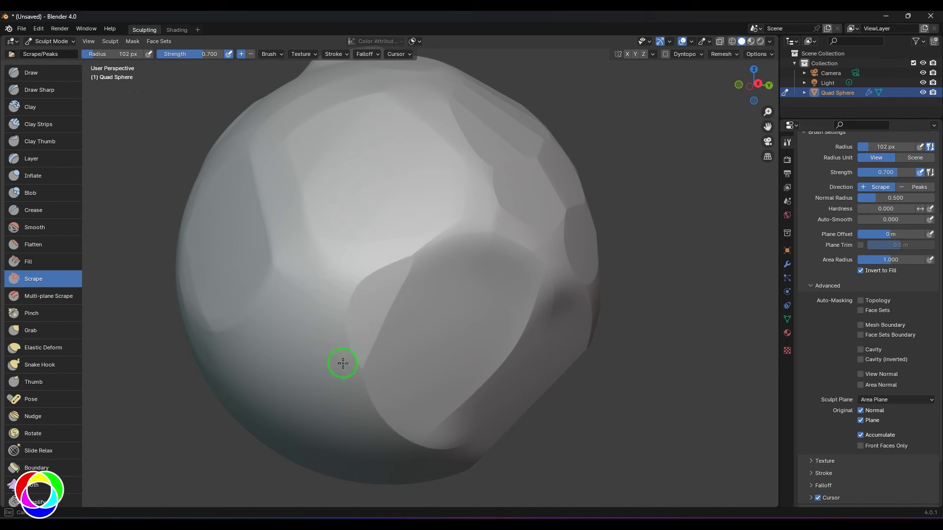
Scrape across the edge of the large lower facet at a 102 px radius, repeat with Area Radius set to 2, and undo the stroke.
left_click_drag(343, 363, 504, 347)
left_click(901, 259)
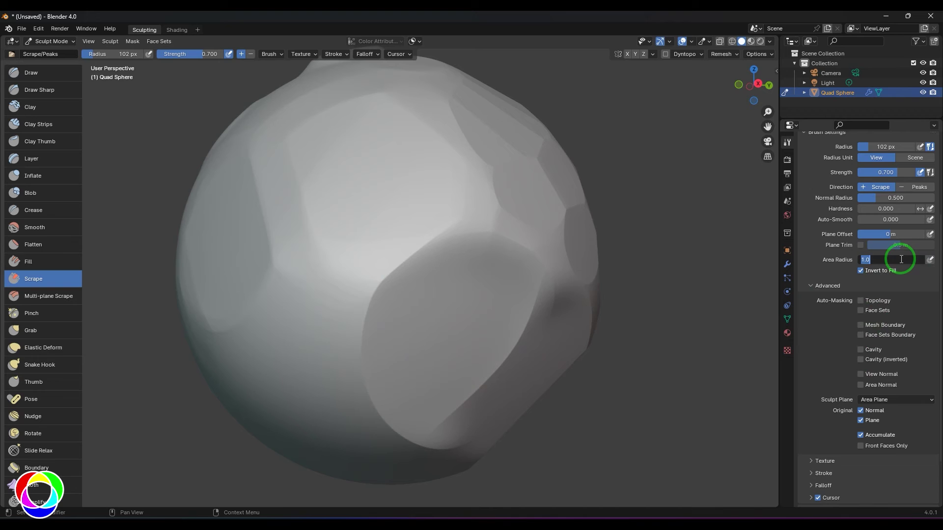
type("2")
key("Return")
mouse_move(343, 319)
left_mouse_down()
mouse_move(358, 288)
mouse_move(415, 269)
left_mouse_up()
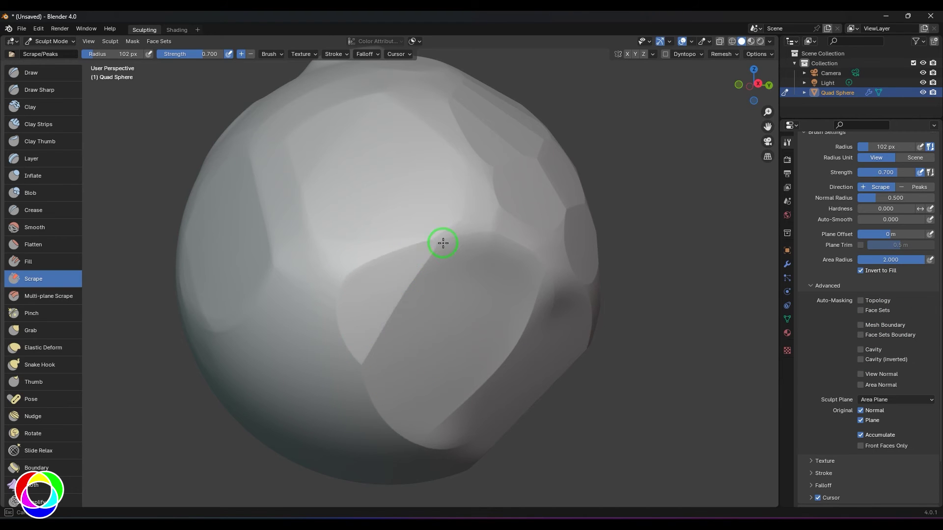
left_click_drag(350, 326, 398, 269)
key("ctrl+z")
Try smaller Scrape strokes on the facet's edge at a 51 px radius, and undo them together with the Area Radius change.
key("bracketleft")
key("bracketleft")
key("bracketleft")
key("bracketleft")
key("bracketleft")
key("bracketleft")
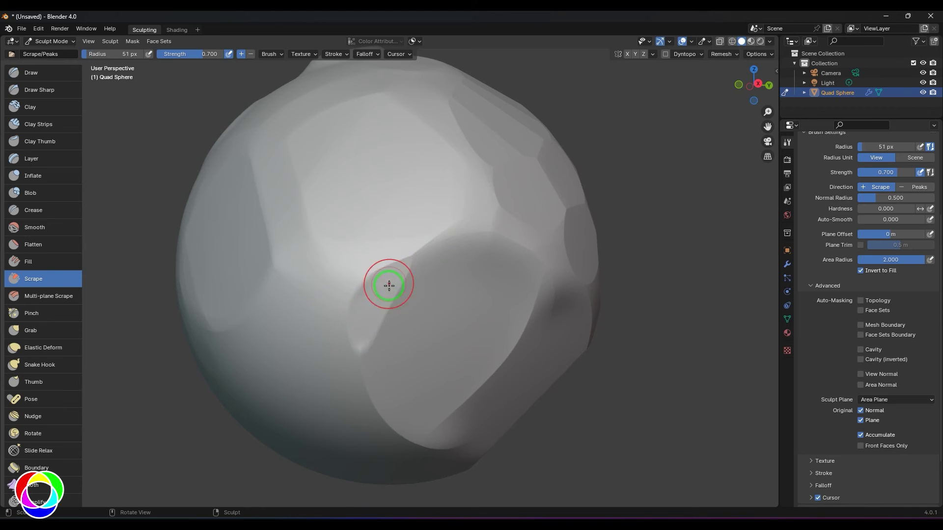
key("bracketleft")
key("bracketleft")
key("bracketleft")
key("ctrl+z")
key("ctrl+z")
Reduce the brush radius to 22 px and carve a small dent above the large facet with the Draw brush.
key("bracketleft")
key("bracketleft")
key("bracketleft")
key("bracketleft")
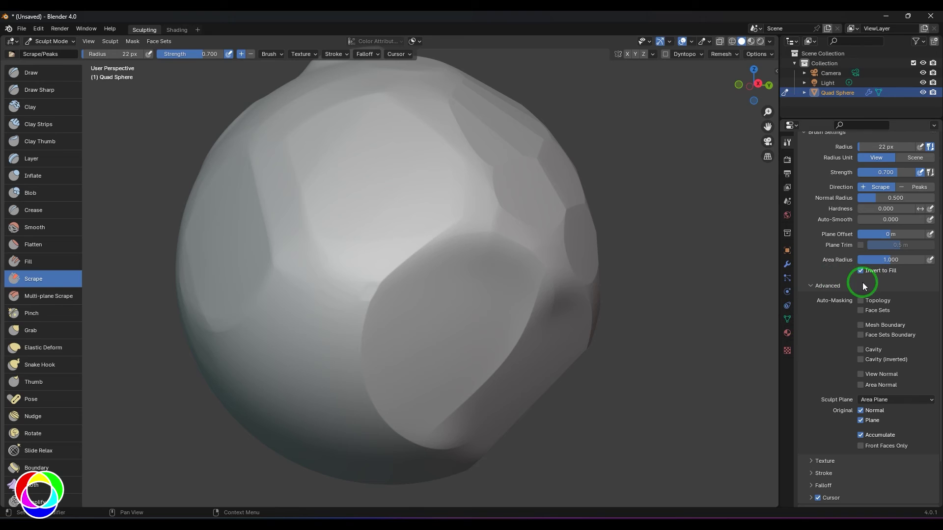
left_click(44, 263)
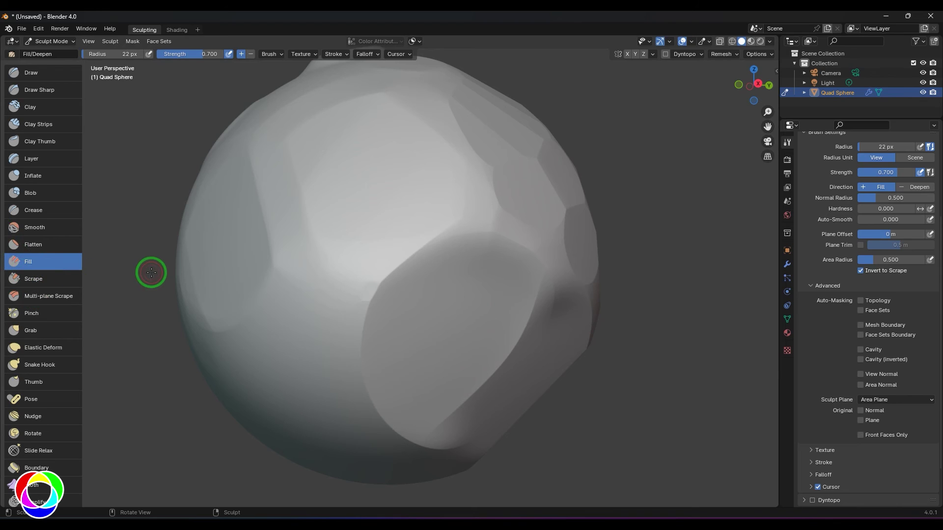
left_click(46, 279)
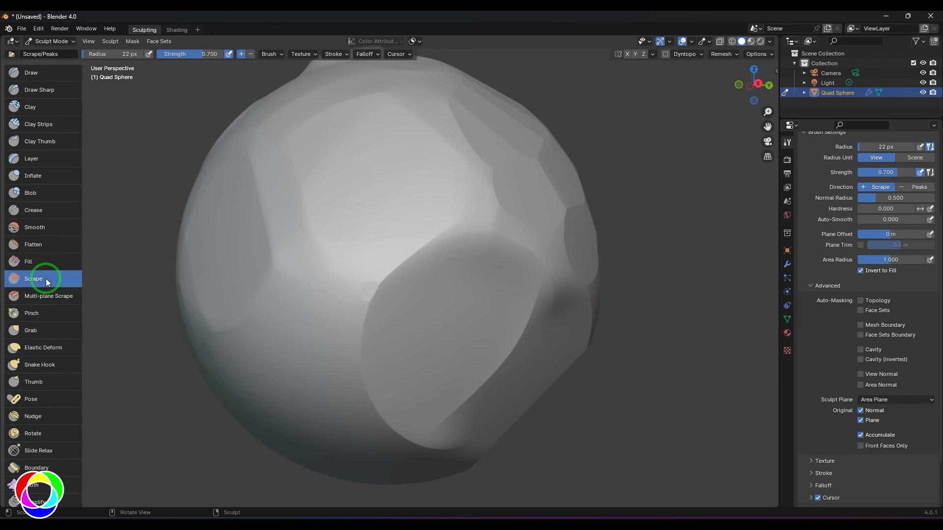
left_click(54, 73)
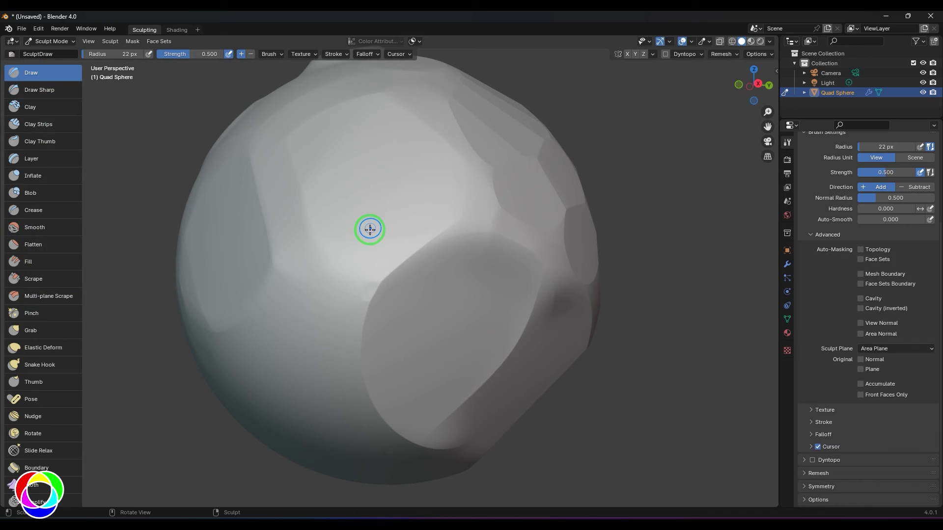
left_click_drag(368, 228, 372, 237)
Fill the small dent above the large facet with the Fill brush, enlarging its radius to 45 px.
left_click_drag(664, 203, 667, 221, "alt")
left_click(38, 264)
mouse_move(378, 292)
left_mouse_down()
mouse_move(375, 261)
mouse_move(377, 276)
mouse_move(382, 269)
left_mouse_up()
key("bracketright")
key("bracketright")
key("bracketright")
key("bracketright")
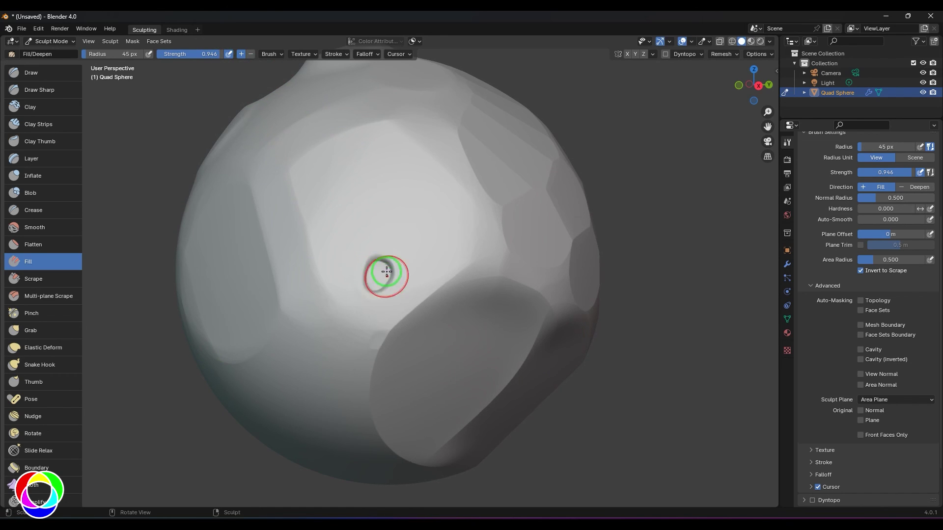
Carve a second dent beside the large facet with the Draw brush at 45 px and fill it using the inverted Scrape brush.
middle_click_drag(432, 310, 435, 258)
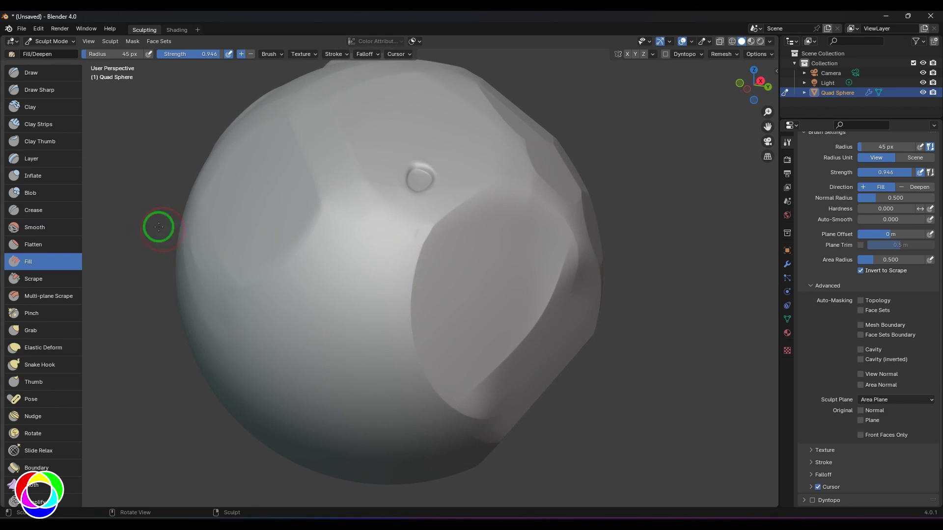
left_click(52, 78)
left_click_drag(358, 301, 357, 306)
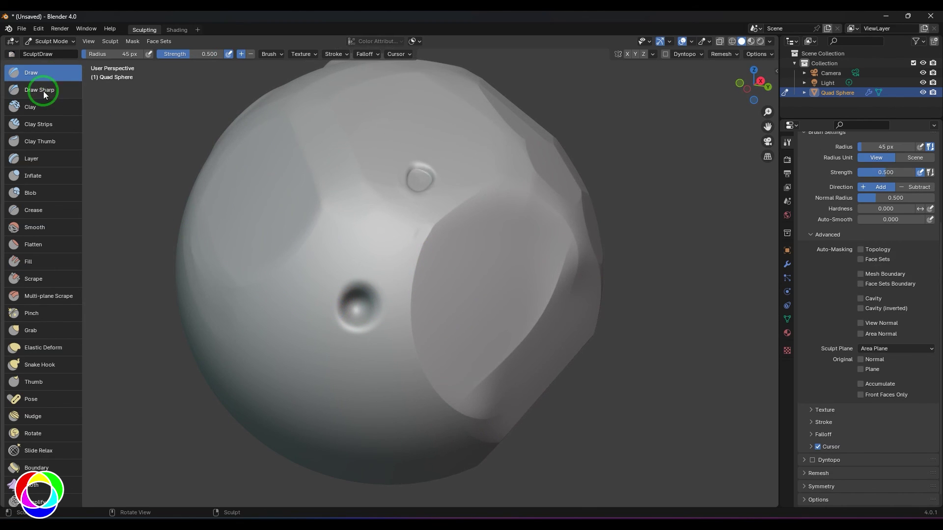
left_click(34, 278)
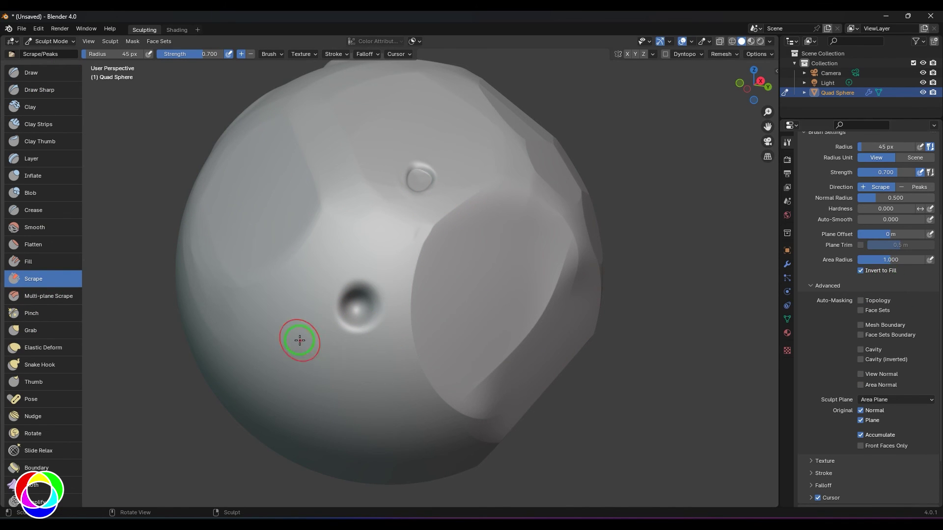
mouse_move(357, 311)
left_mouse_down()
mouse_move(359, 303)
mouse_move(358, 326)
left_mouse_up()
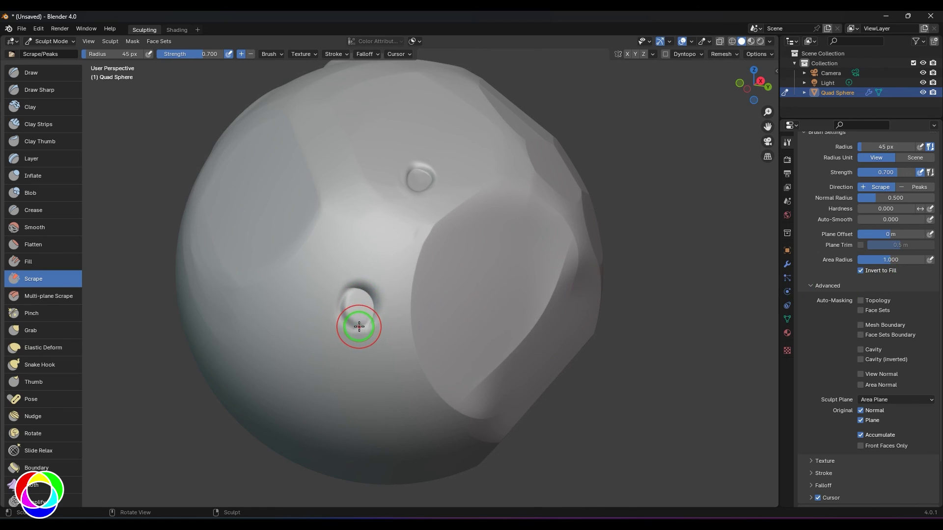
Scrape the large facet's edge with the inverted Fill brush, and fill the second dent further with the inverted Scrape brush.
left_click(36, 262)
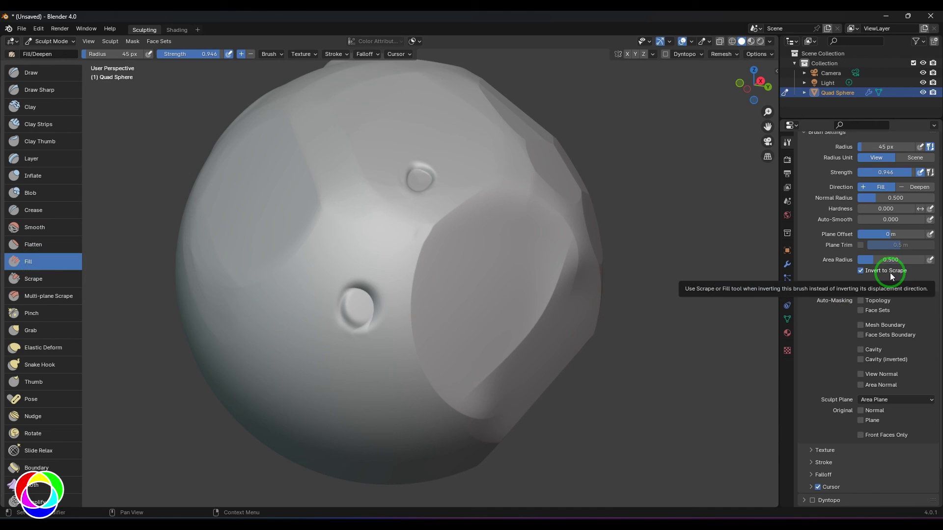
left_click_drag(430, 268, 402, 327)
left_click(20, 279)
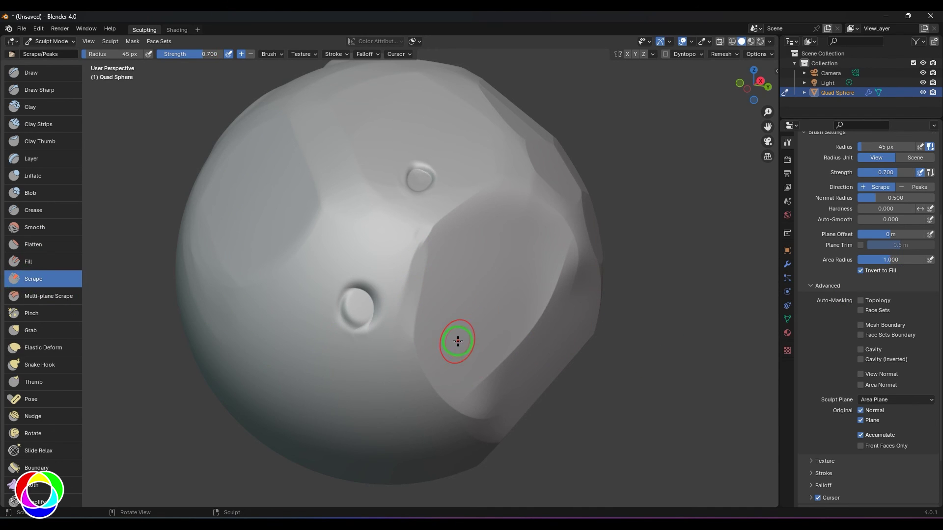
mouse_move(359, 307)
left_mouse_down()
mouse_move(381, 349)
mouse_move(436, 390)
left_mouse_up()
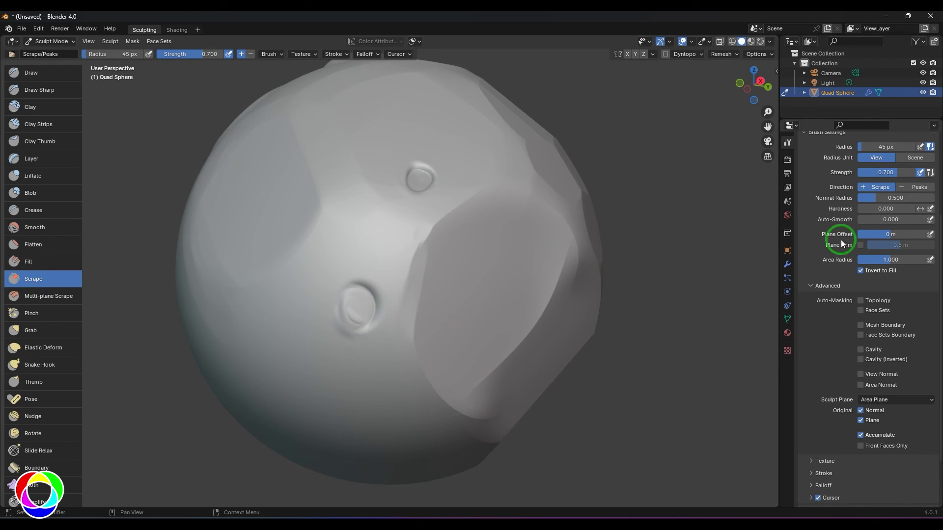